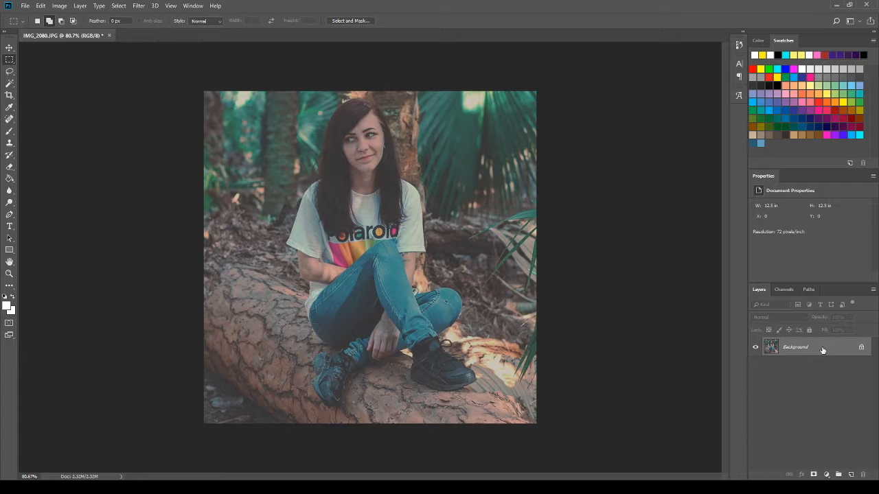
Step: Duplicate the Background photo layer and make the copy the active layer
key(ctrl+j)
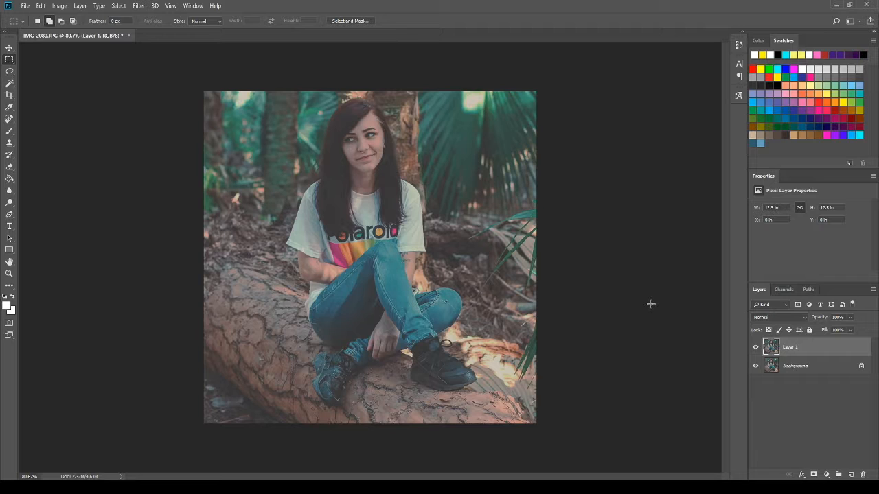
click(818, 366)
click(823, 350)
click(821, 364)
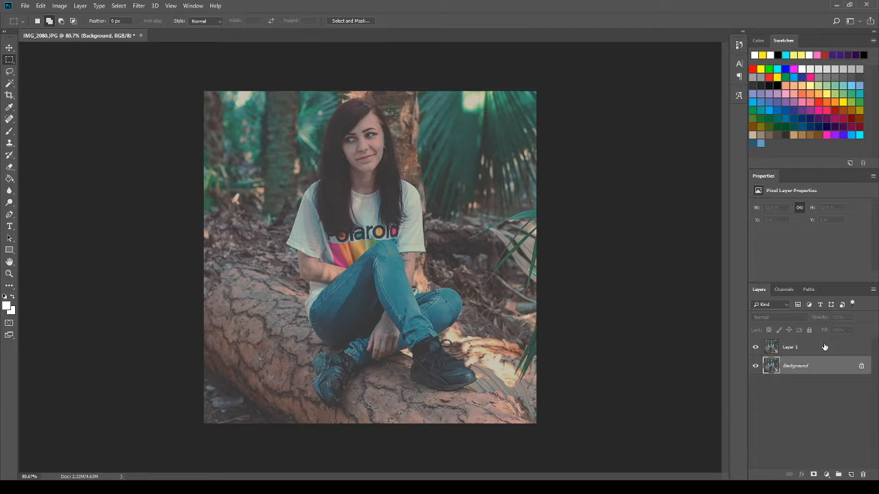
click(824, 348)
click(755, 348)
click(755, 348)
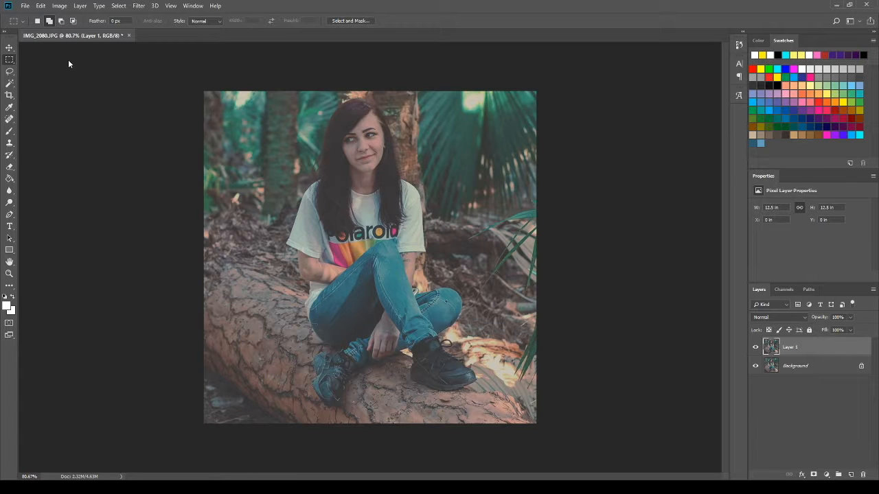
Step: Select a full-width band along the photo's upper edge and scattered thin horizontal strips of varying length across the rest of the image
drag(191, 88, 559, 117)
drag(531, 147, 530, 145)
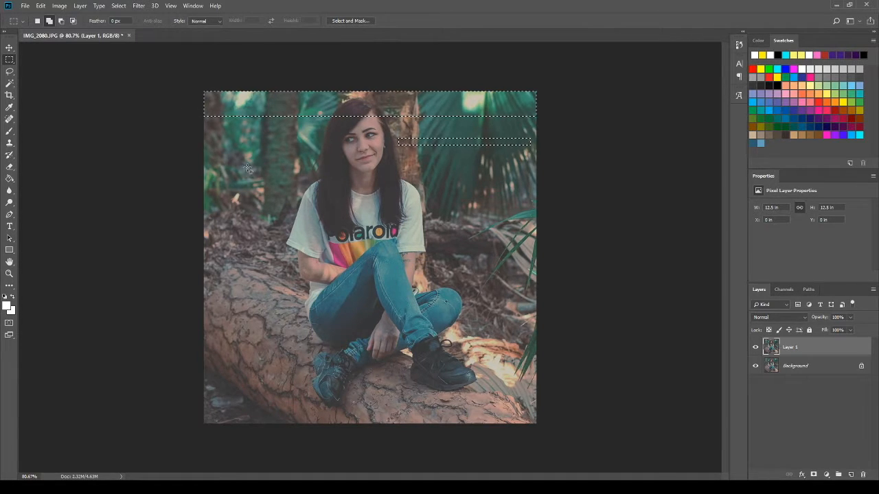
drag(214, 168, 360, 179)
drag(512, 202, 360, 223)
drag(513, 252, 362, 260)
drag(229, 278, 348, 287)
drag(514, 311, 204, 318)
drag(381, 351, 528, 359)
drag(409, 381, 140, 388)
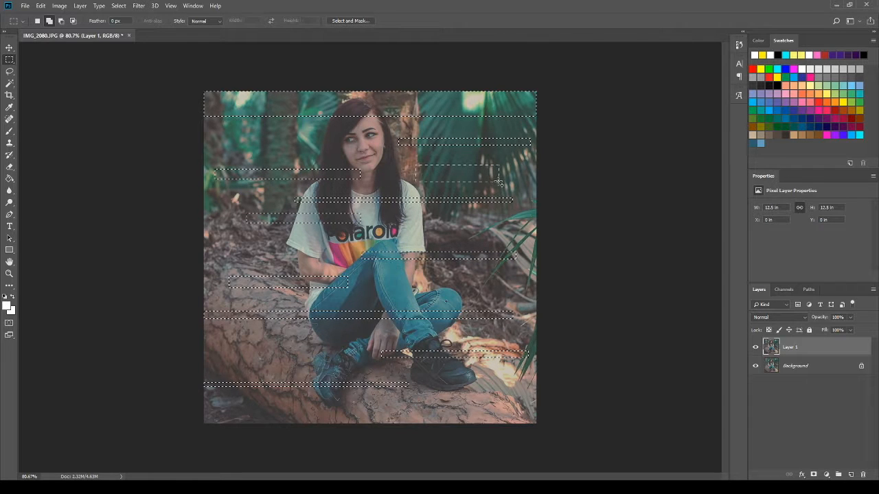
drag(502, 179, 501, 179)
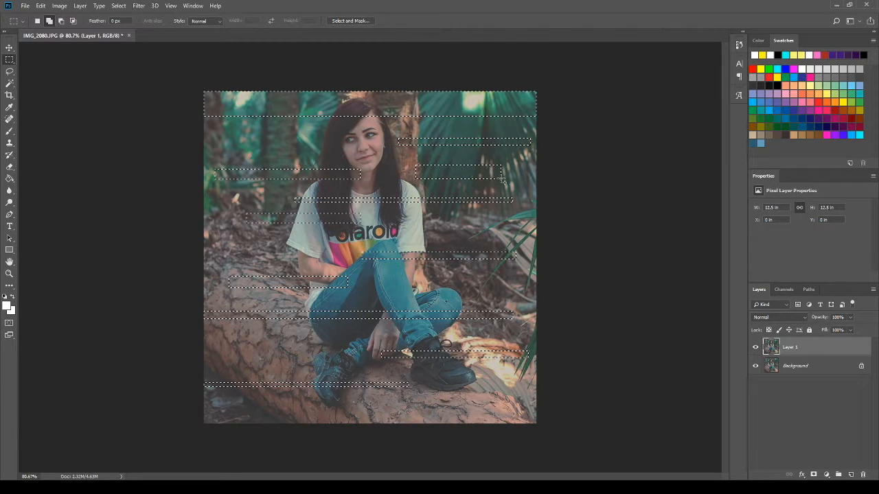
drag(538, 412, 389, 432)
drag(204, 346, 285, 348)
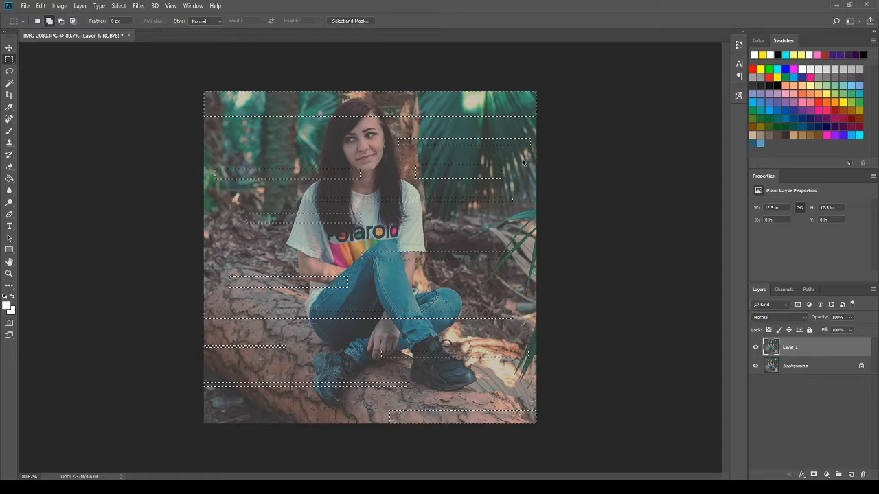
Step: Reapply the last filter three times to distort the selected strips, and deselect
key(ctrl+alt+f)
key(ctrl+alt+f)
key(ctrl+alt+f)
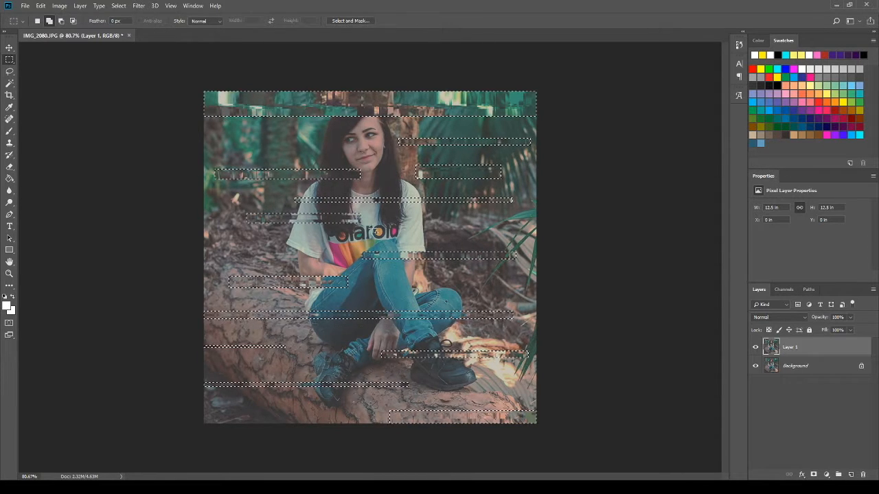
key(ctrl+d)
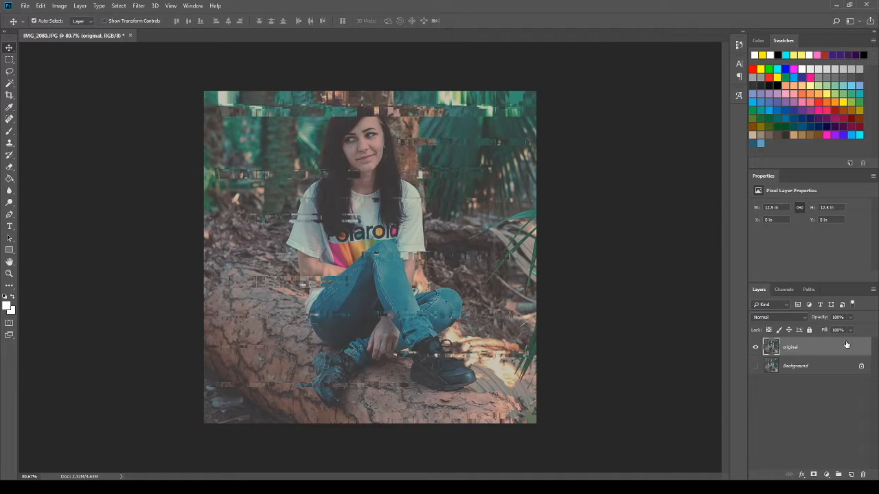
Step: Duplicate the original layer and restrict the colour channels of the copy in its blending options
key(ctrl+j)
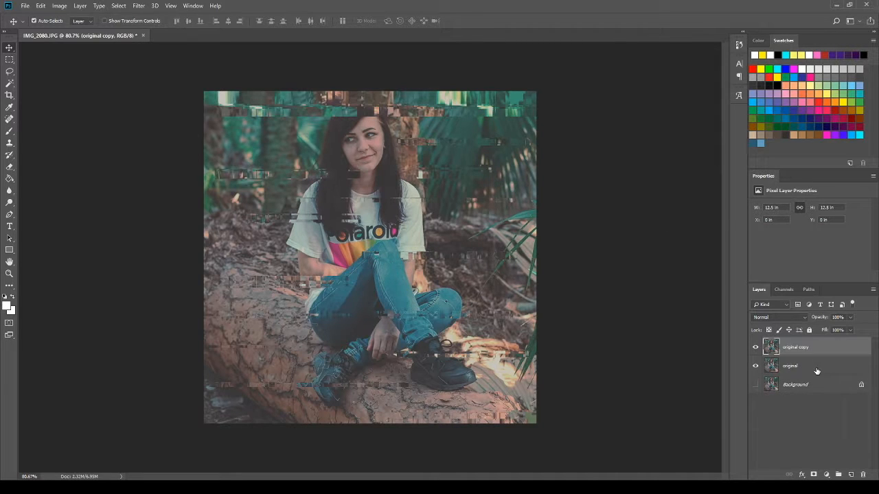
click(803, 367)
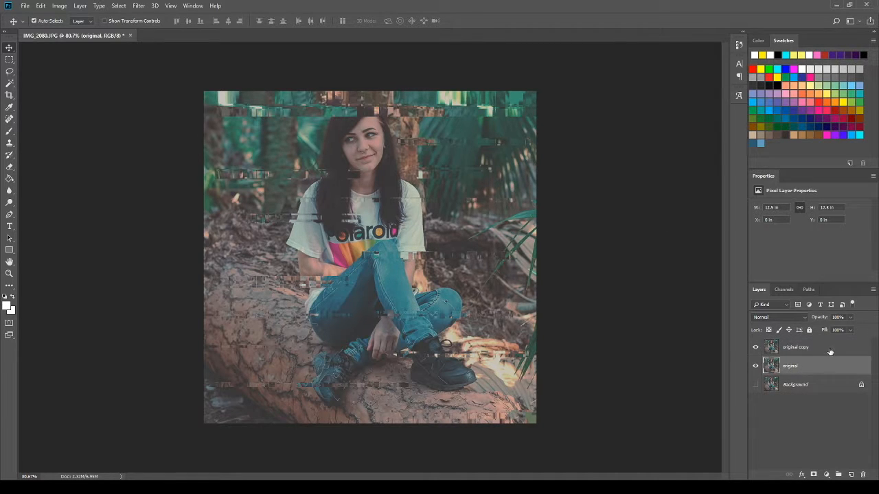
click(832, 350)
double_click(821, 346)
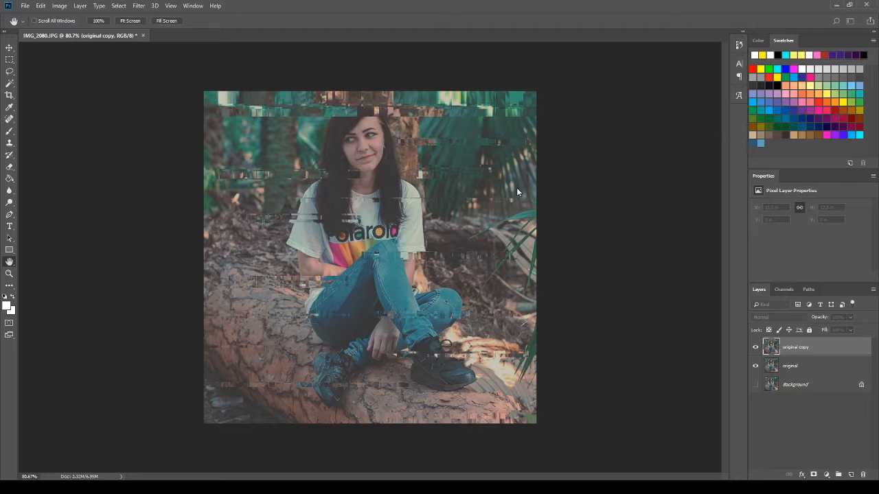
key(Return)
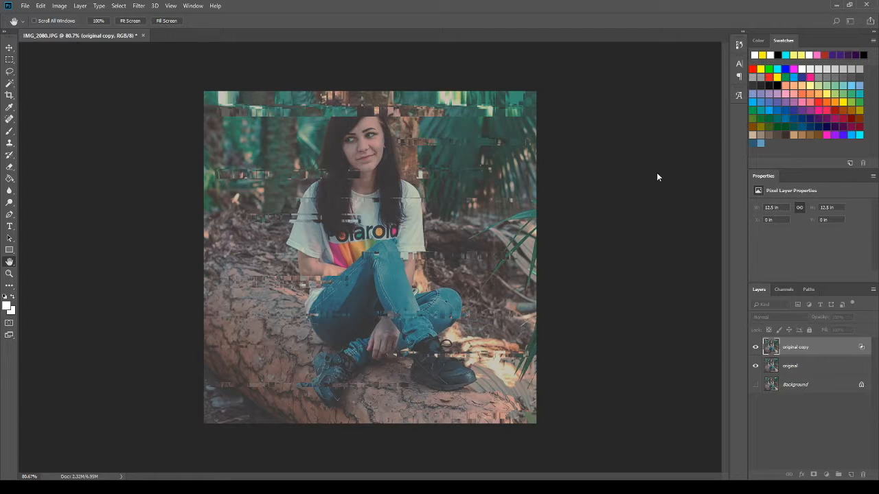
key(v)
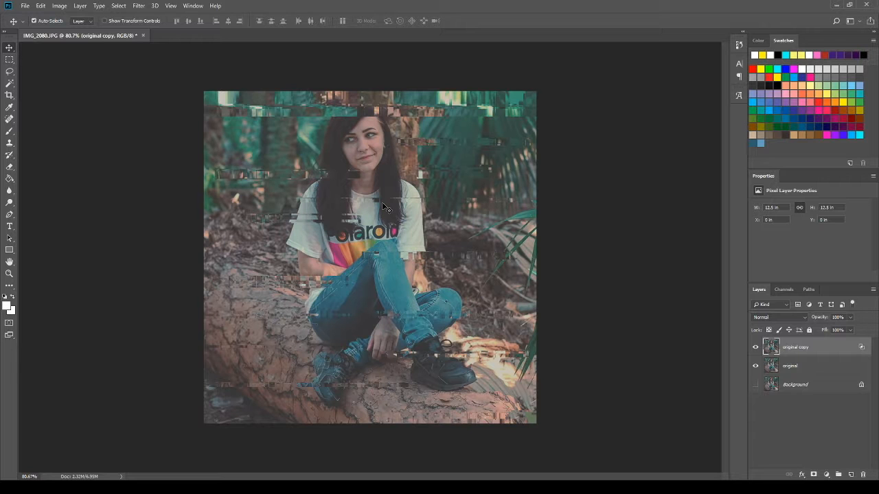
Step: Nudge the original copy layer about 0.06 in left and 0.01 in up to create a colour-split offset
key(Left)
key(Left)
key(Left)
key(Left)
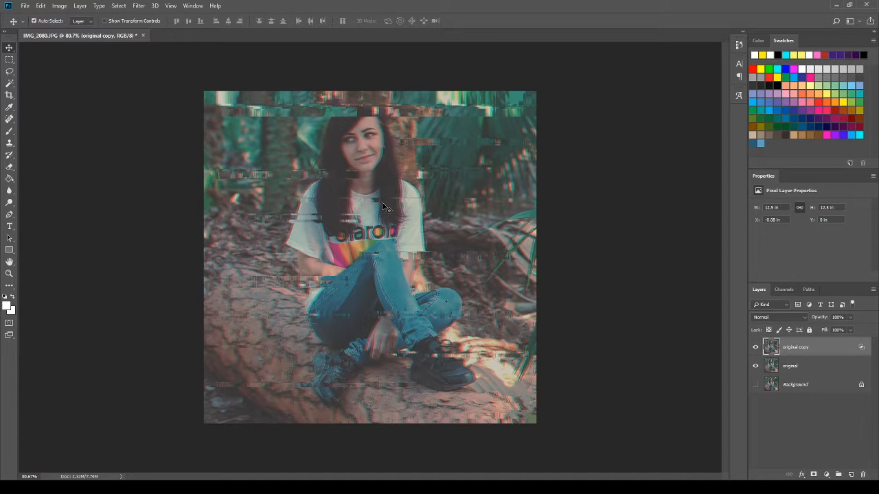
key(Right)
key(Right)
key(Right)
key(Right)
key(Right)
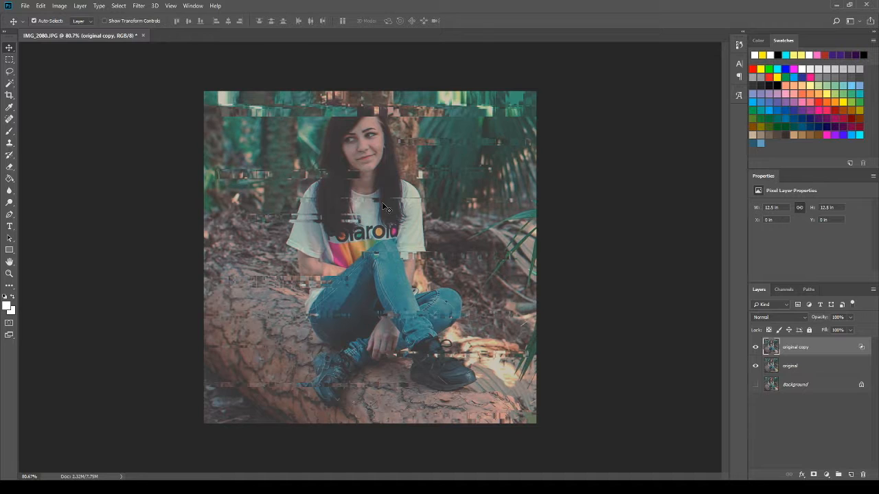
key(Left)
key(Left)
key(Left)
key(Left)
key(Left)
key(Left)
key(Left)
key(Left)
key(Left)
key(Left)
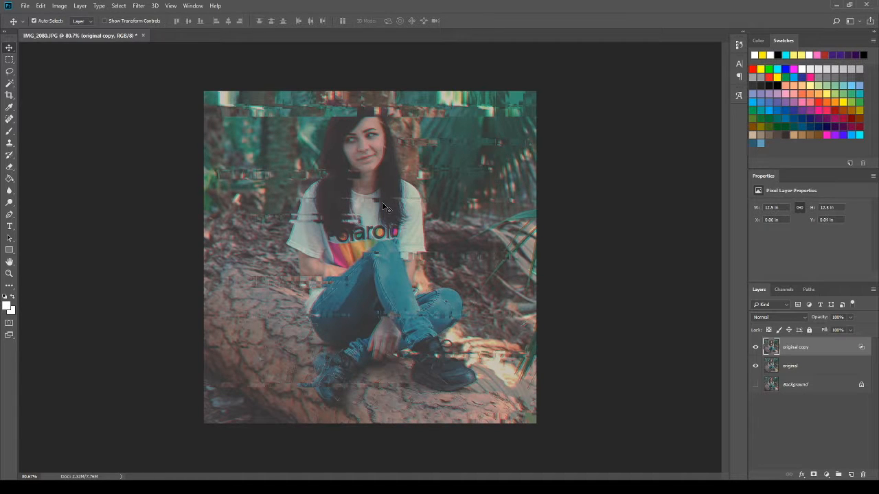
key(Up)
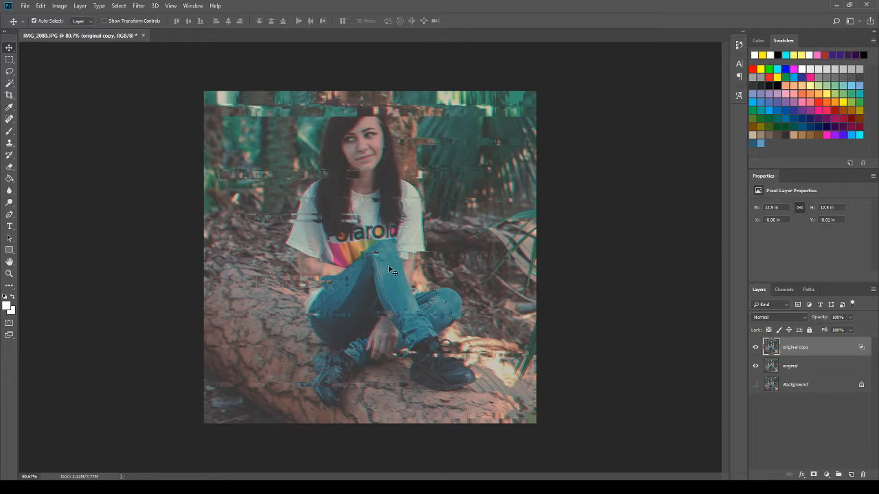
Step: Merge the original and original copy layers, and show the Background layer to compare the effect with the untouched photo
shift+click(814, 366)
key(ctrl+e)
click(755, 350)
click(755, 350)
click(755, 366)
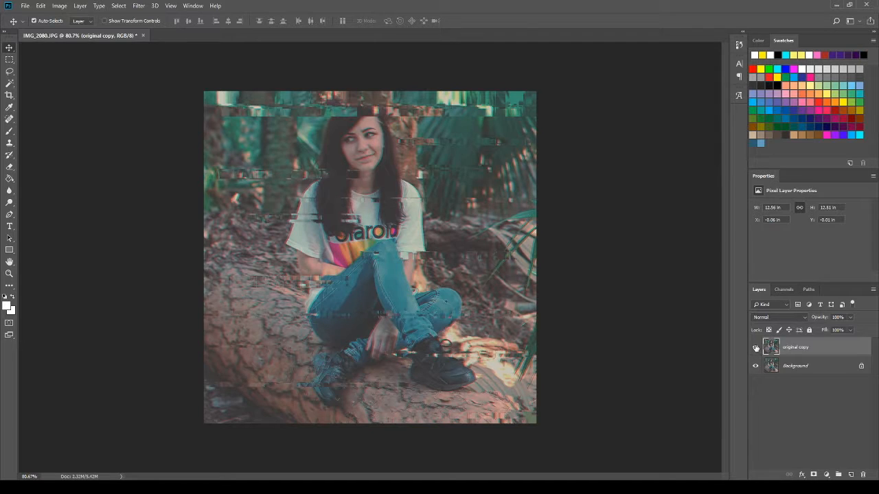
click(756, 348)
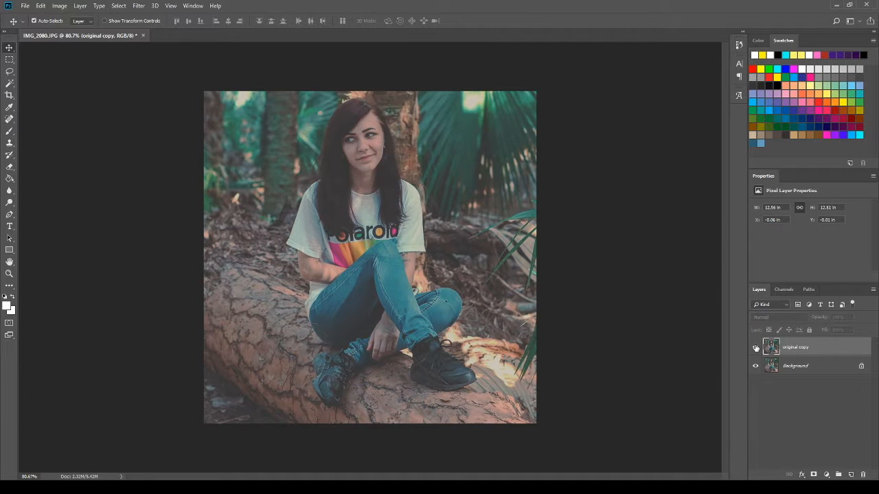
click(756, 348)
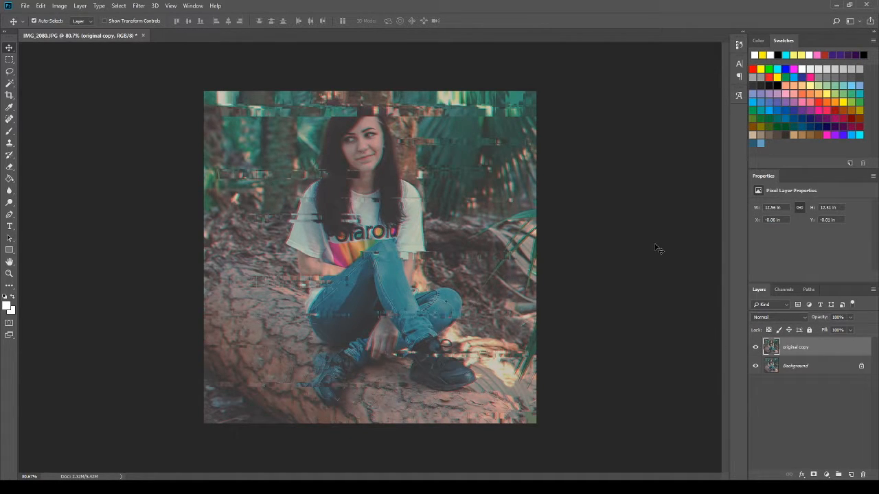
Step: Add a Gradient Map adjustment layer above the merged glitch layer
click(825, 474)
click(829, 461)
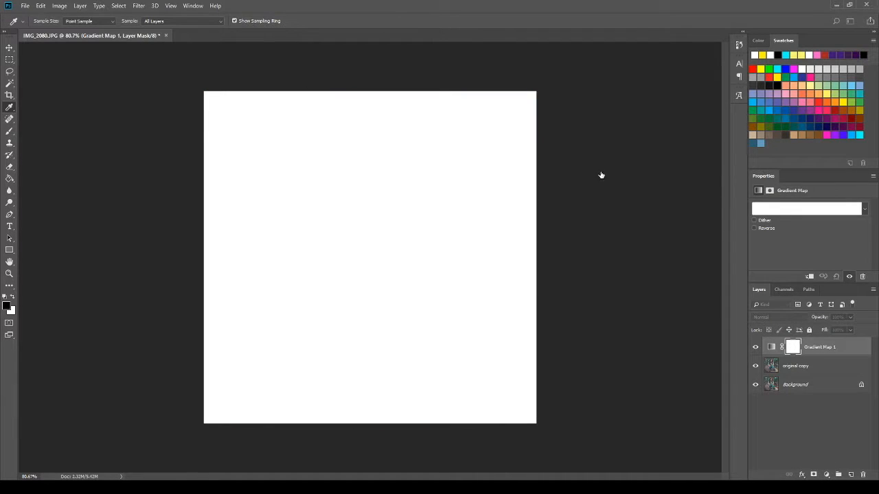
Step: Try several preset gradients on the gradient map, including blue-to-red and purple-to-cyan variants
click(630, 142)
click(622, 144)
click(633, 176)
click(629, 195)
click(543, 202)
click(526, 203)
click(514, 203)
click(536, 205)
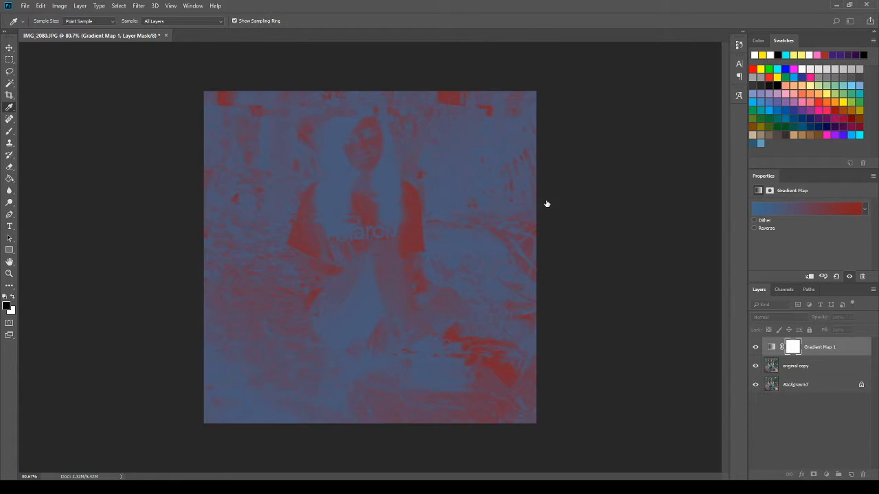
click(548, 205)
click(611, 192)
click(605, 184)
click(609, 174)
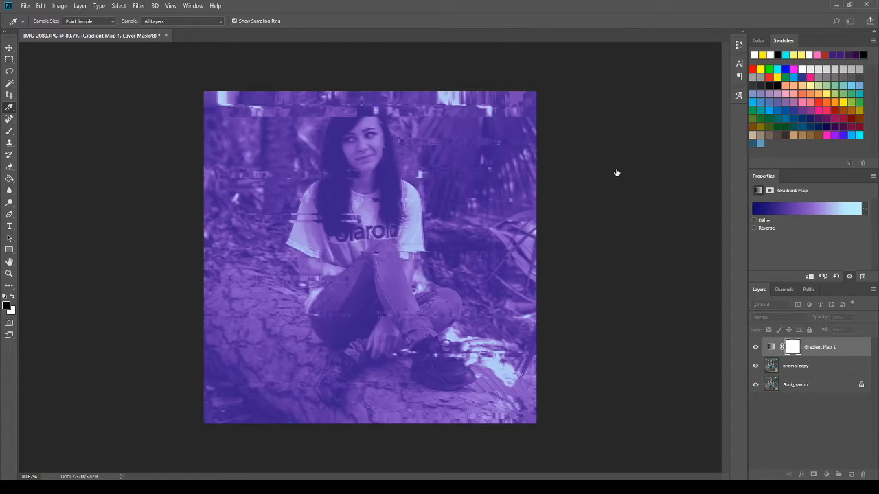
click(621, 174)
click(604, 173)
click(620, 174)
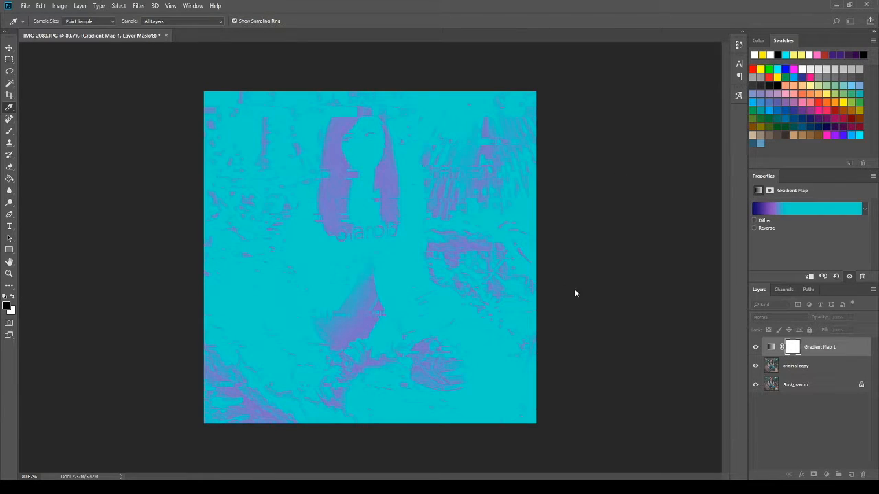
click(590, 285)
drag(544, 282, 569, 282)
Step: Apply the pink-to-cyan gradient to the gradient map and shift its colour stops to rebalance the purple and blue tones
click(619, 188)
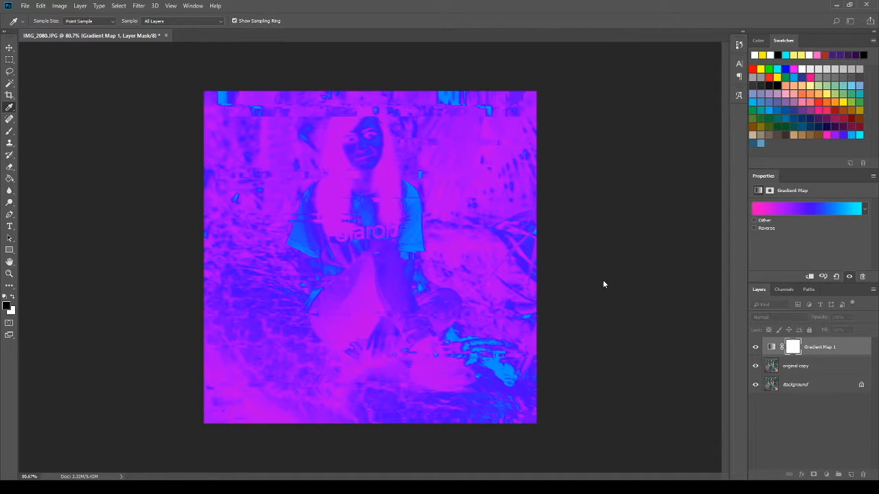
click(669, 314)
drag(574, 284, 590, 283)
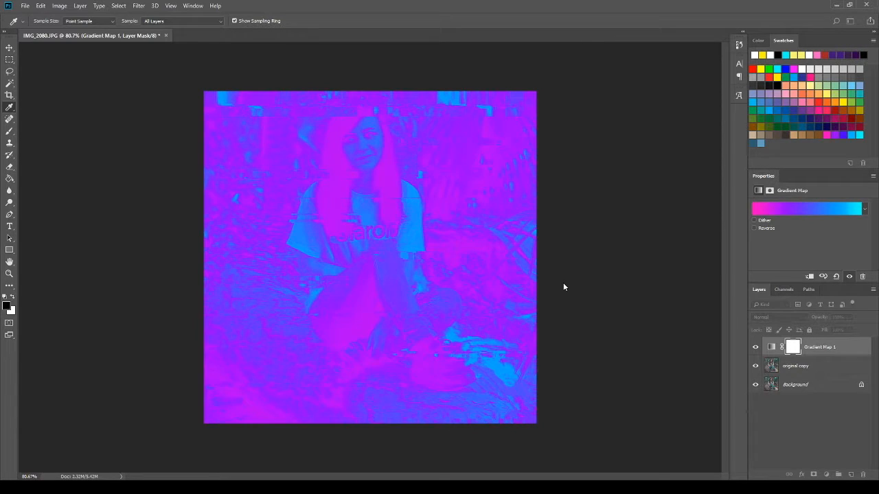
drag(661, 282, 639, 284)
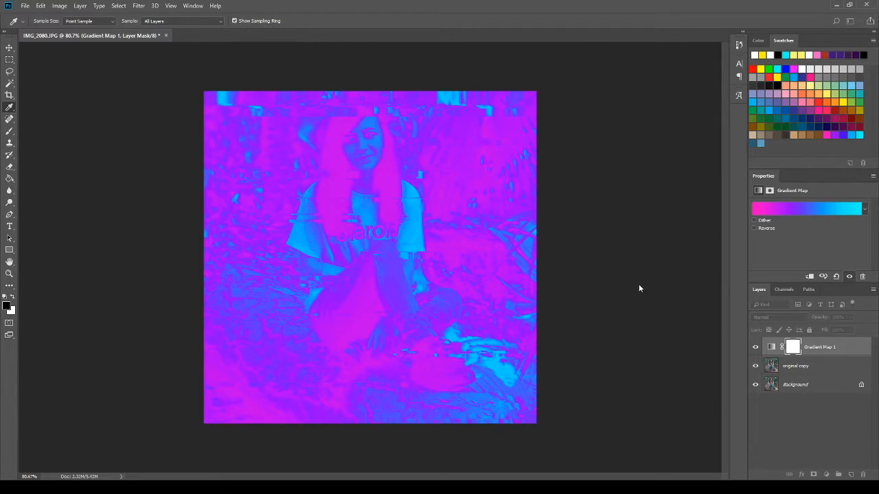
key(Return)
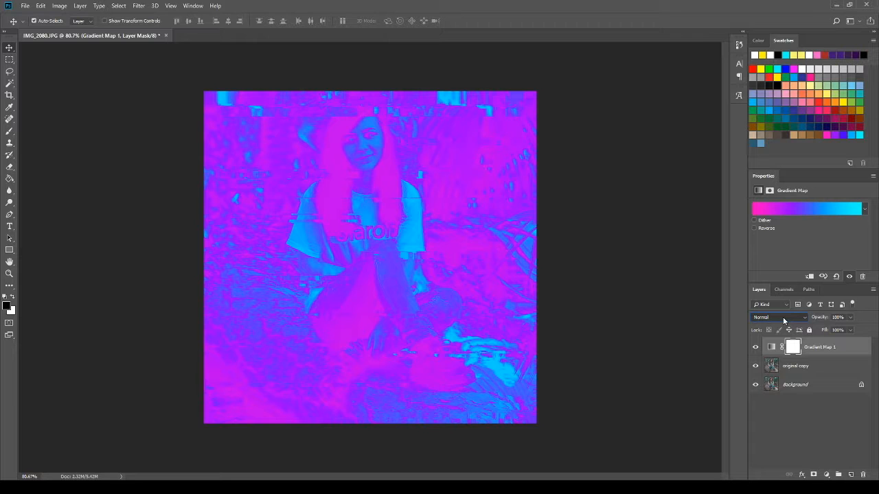
Step: Set the gradient map layer's blend mode to Soft Light with 27% opacity, and compare the image with and without it
scroll(777, 322, down, 4)
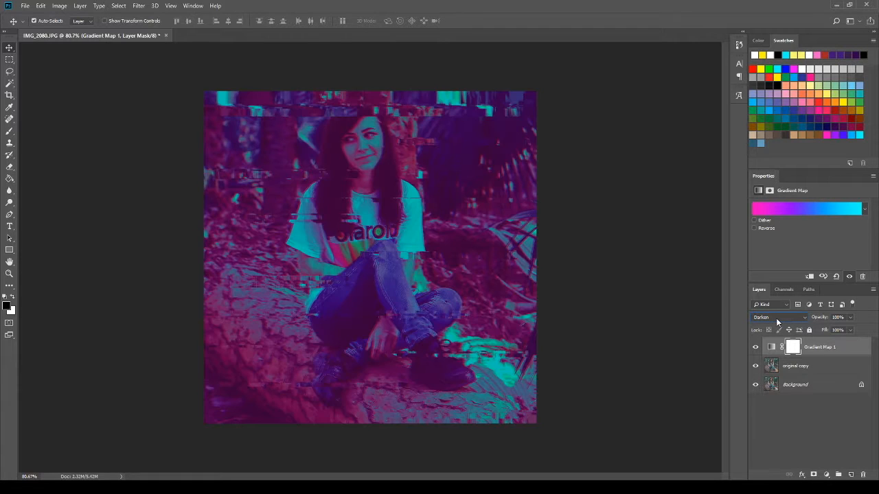
scroll(777, 322, down, 7)
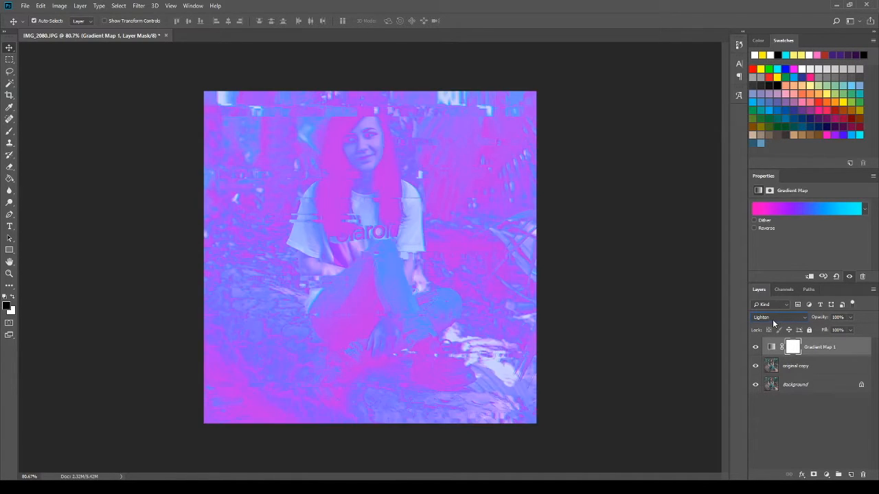
scroll(770, 325, down, 1)
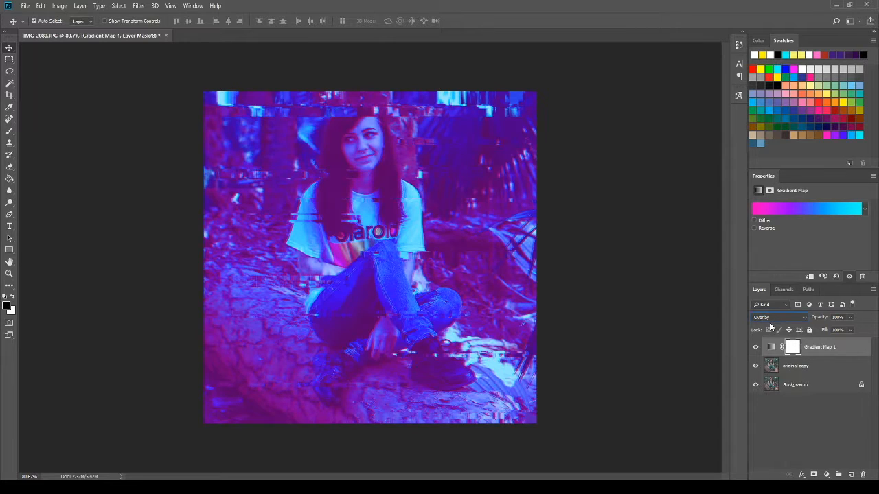
scroll(772, 324, down, 1)
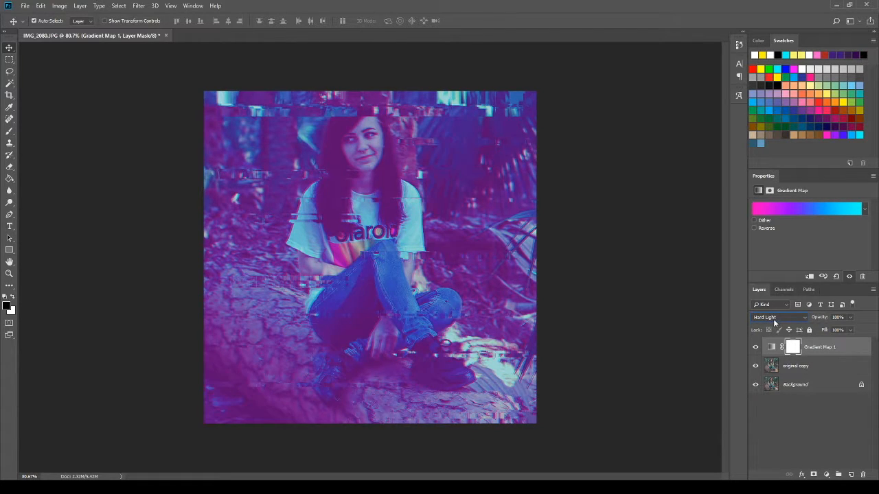
click(850, 319)
drag(843, 324, 820, 328)
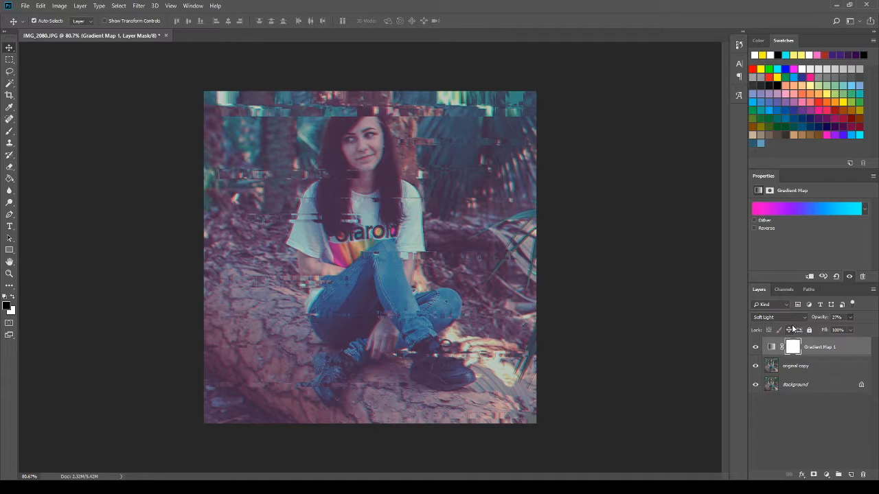
click(755, 347)
click(755, 347)
Step: Merge the gradient map layer with the original copy layer and hide the Background layer
click(816, 368)
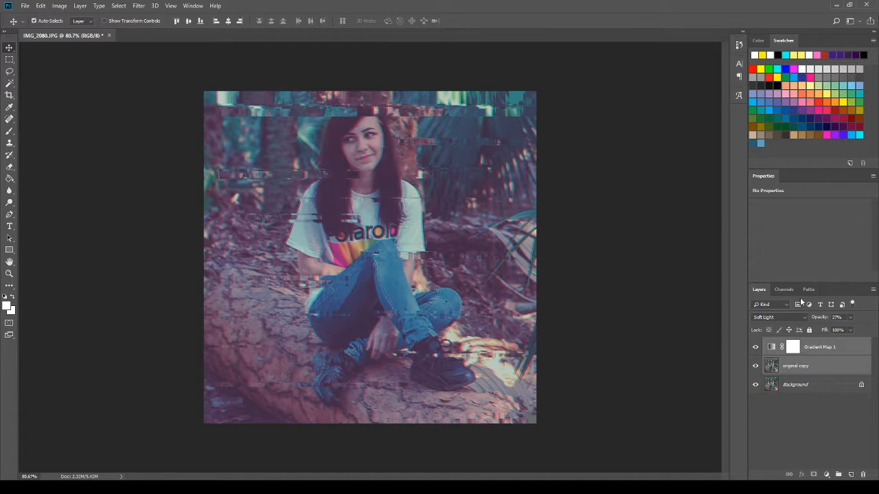
key(ctrl+e)
click(755, 366)
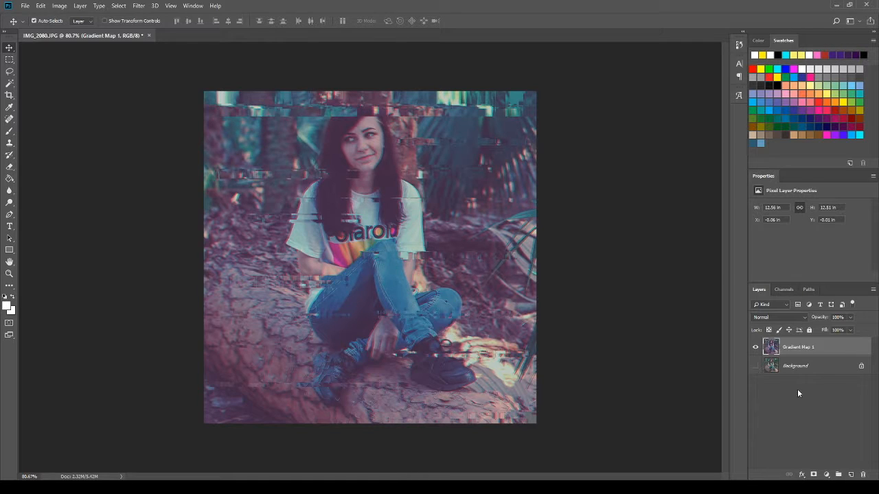
Step: Compare the merged glitch layer with the original photo by switching the visibility of both layers
click(755, 347)
click(755, 347)
click(755, 366)
click(755, 346)
click(755, 346)
click(755, 365)
key(h)
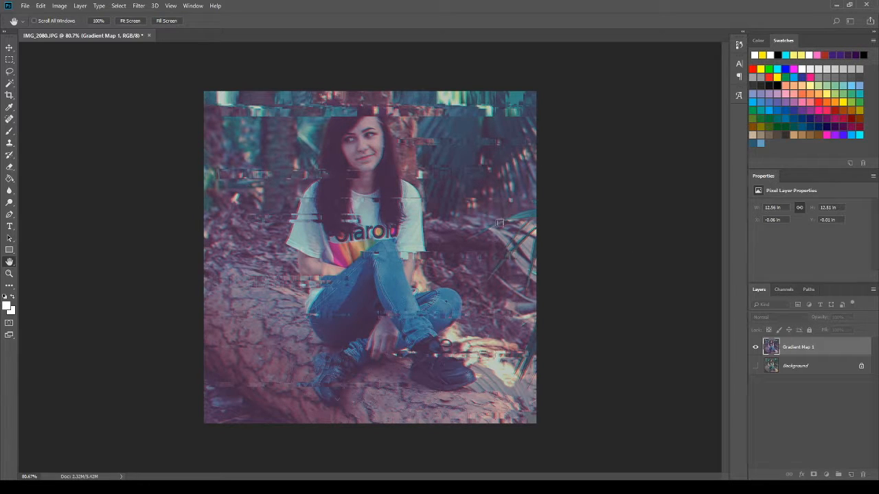
key(v)
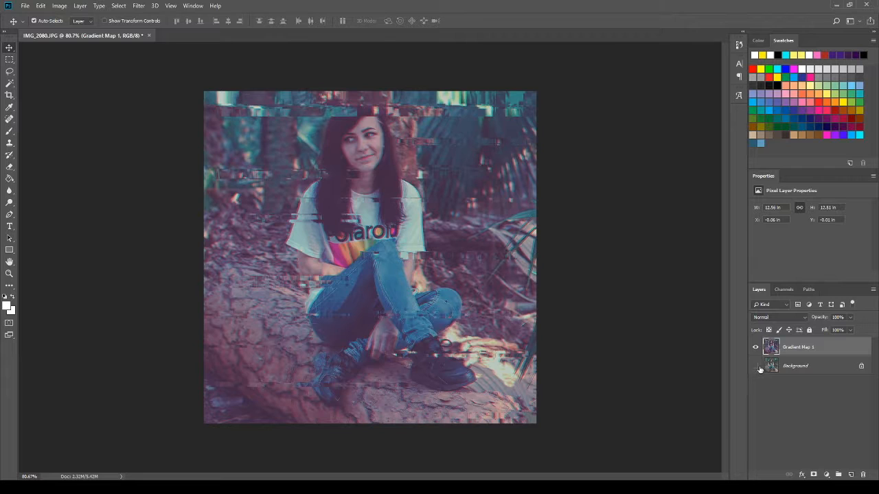